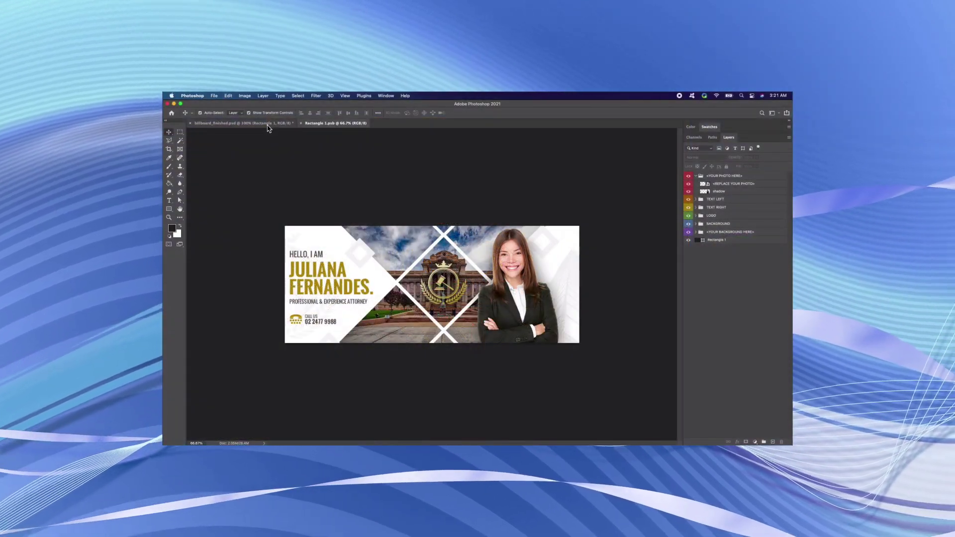
- Look over the finished billboard mockup, then go back to the banner design document
{"action": "left_click", "coordinate": [268, 123]}
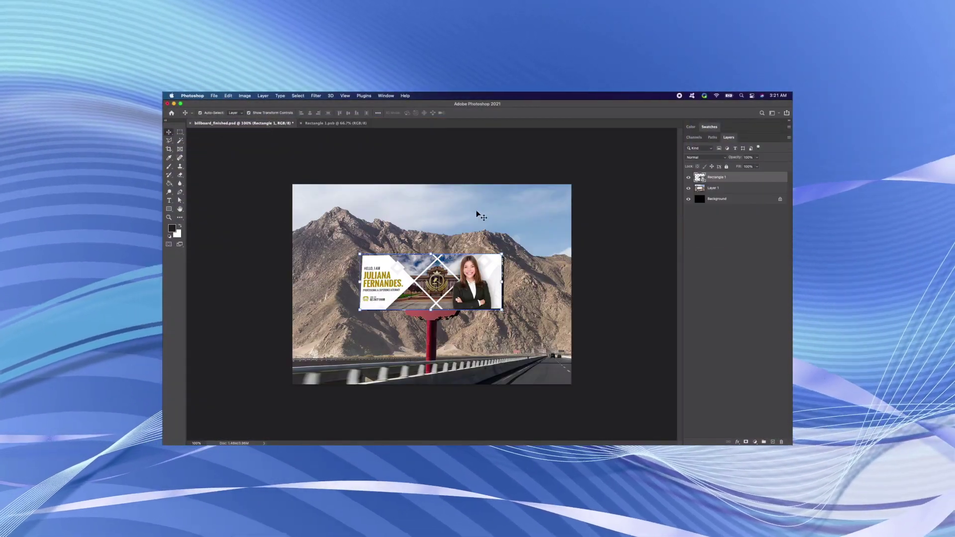
{"action": "left_click", "coordinate": [249, 113]}
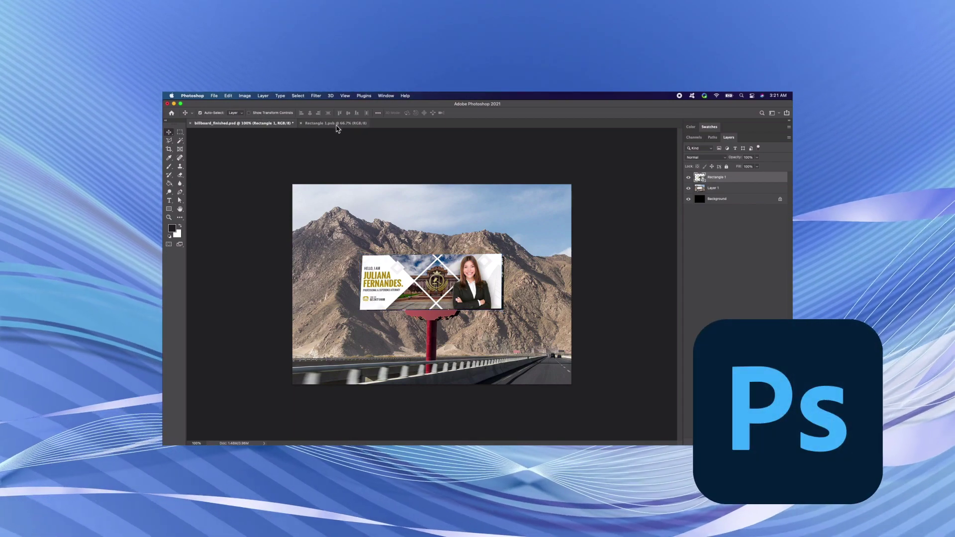
{"action": "left_click", "coordinate": [337, 123]}
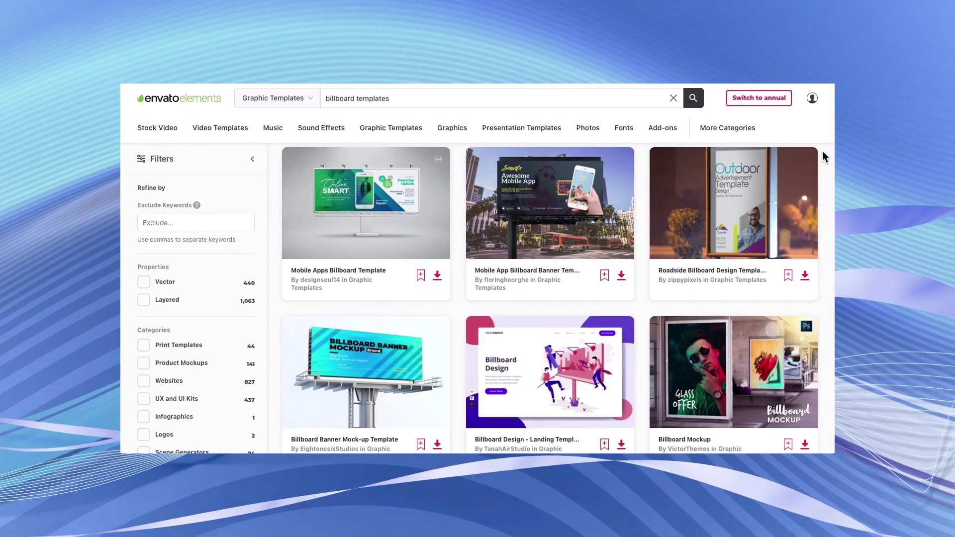
{"action": "scroll", "coordinate": [822, 151], "scroll_direction": "down", "scroll_amount": 3}
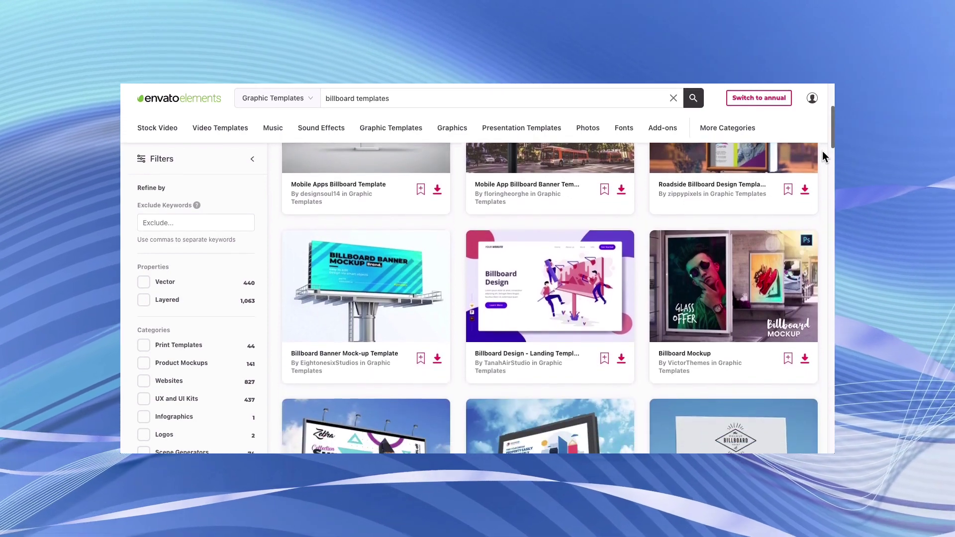
{"action": "scroll", "coordinate": [822, 152], "scroll_direction": "down", "scroll_amount": 3}
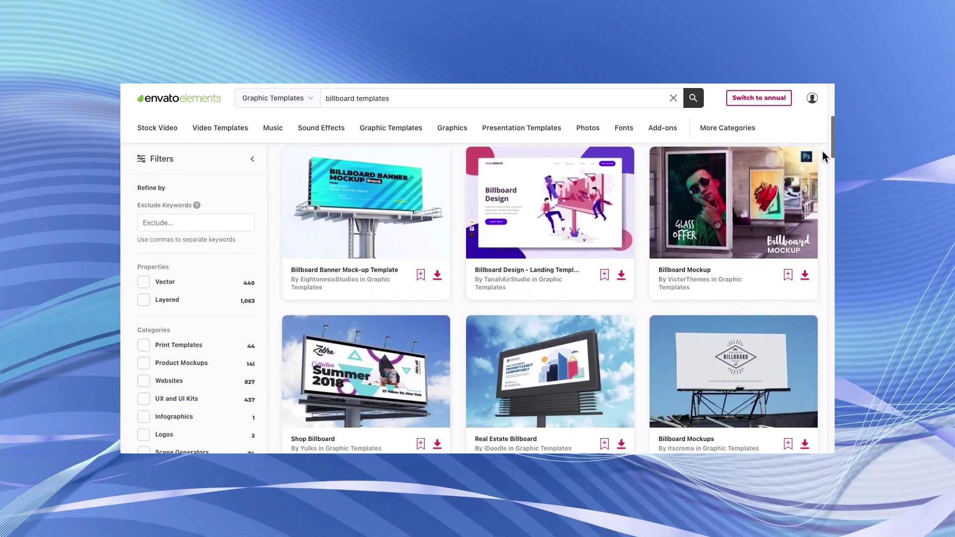
{"action": "scroll", "coordinate": [822, 150], "scroll_direction": "down", "scroll_amount": 5}
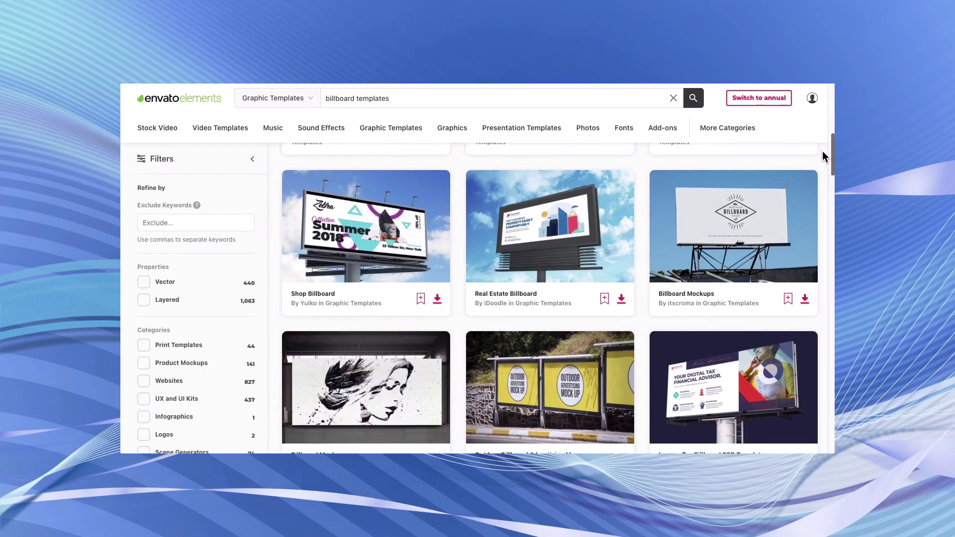
{"action": "scroll", "coordinate": [822, 152], "scroll_direction": "down", "scroll_amount": 4}
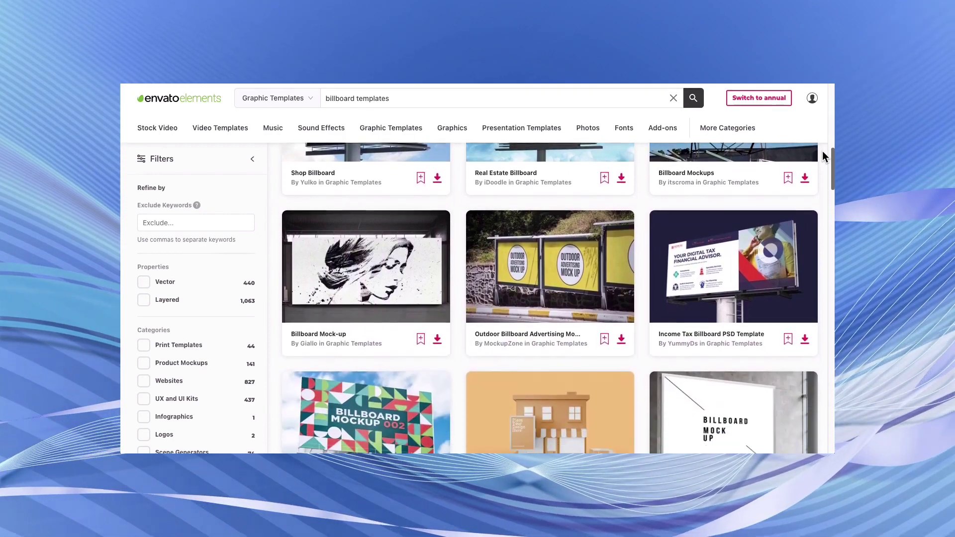
{"action": "scroll", "coordinate": [823, 151], "scroll_direction": "down", "scroll_amount": 1}
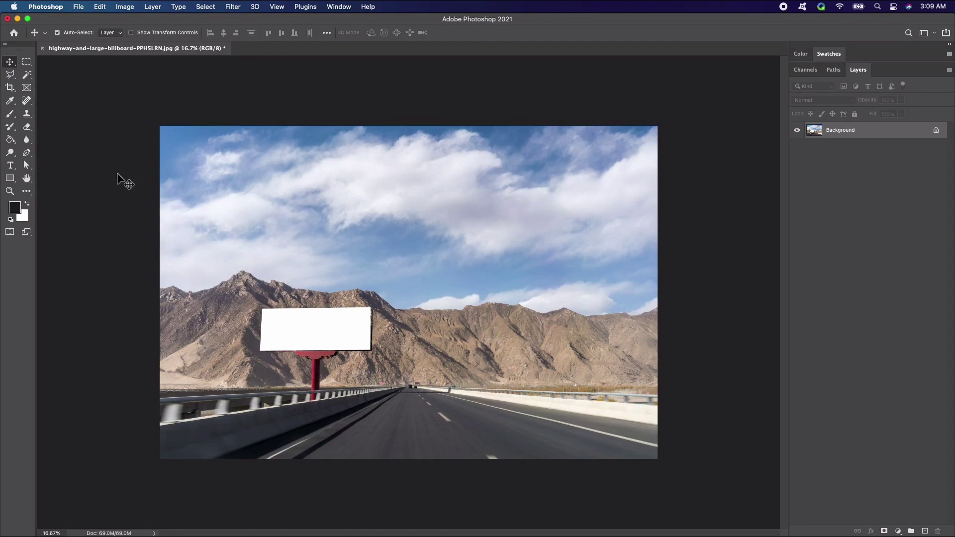
- Crop the highway photo to the billboard, mountain and road strip, then zoom in
{"action": "left_click", "coordinate": [10, 87]}
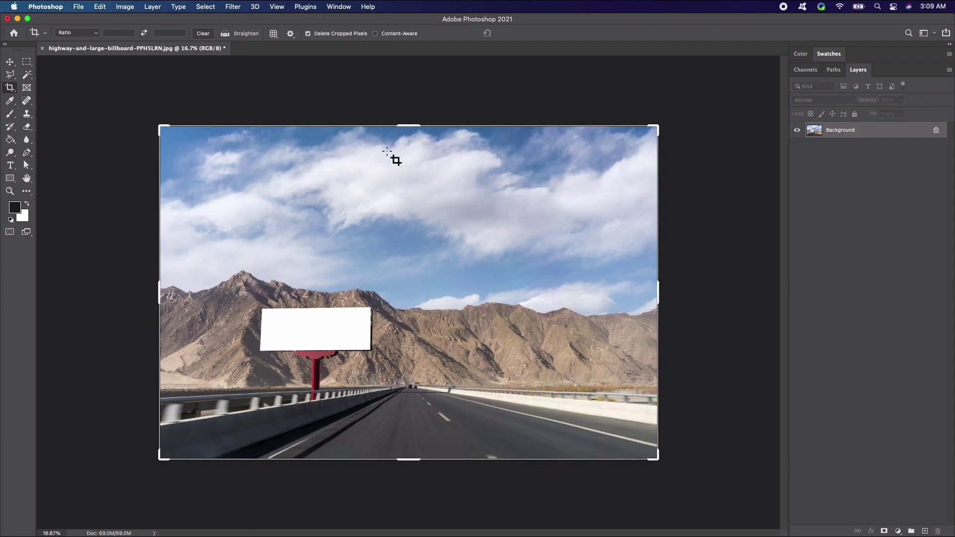
{"action": "left_click_drag", "start_coordinate": [654, 123], "coordinate": [545, 194]}
{"action": "left_click_drag", "start_coordinate": [274, 391], "coordinate": [298, 365]}
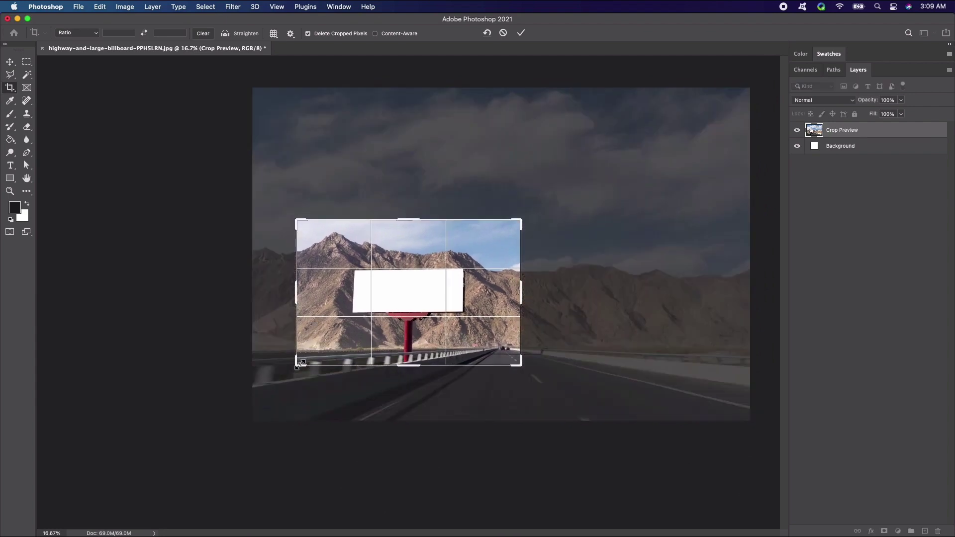
{"action": "key", "text": "Return"}
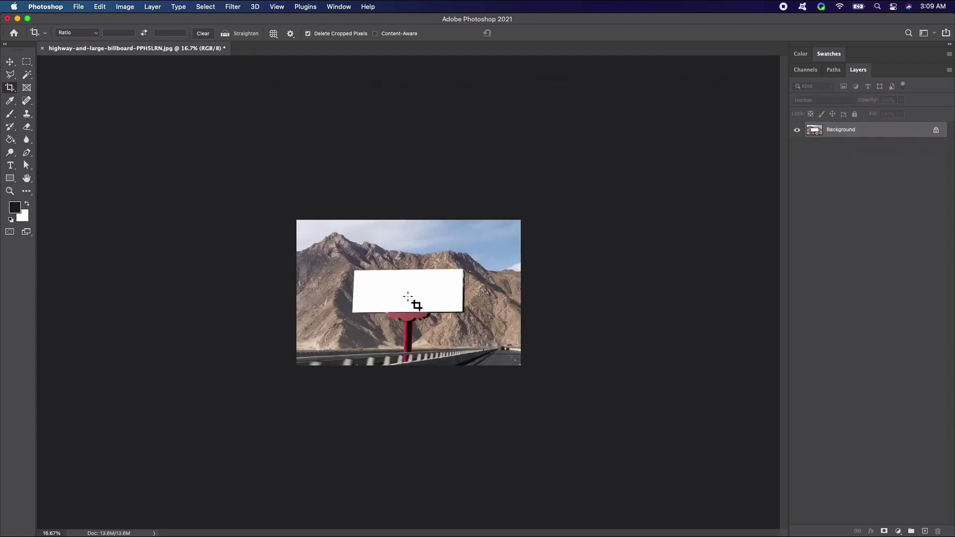
{"action": "key", "text": "super+equal"}
{"action": "key", "text": "super+equal"}
{"action": "key", "text": "super+equal"}
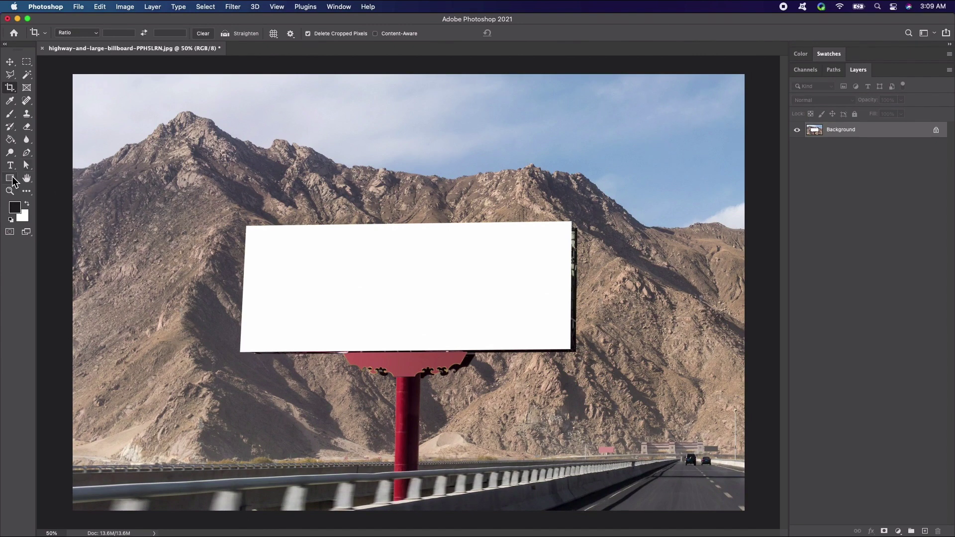
- Draw a red-filled rectangle from the billboard face's top-left to bottom-right corner
{"action": "left_click", "coordinate": [10, 178]}
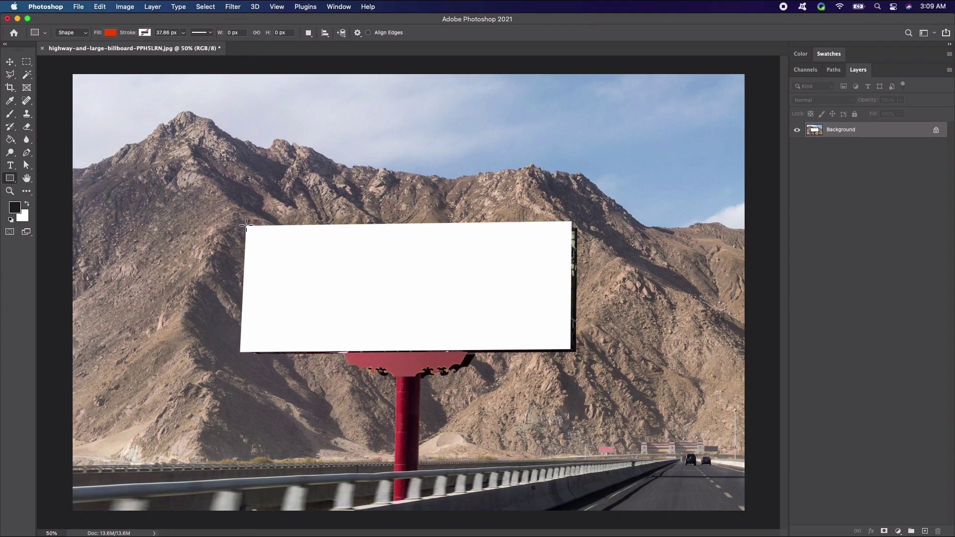
{"action": "left_click_drag", "start_coordinate": [246, 225], "coordinate": [570, 349]}
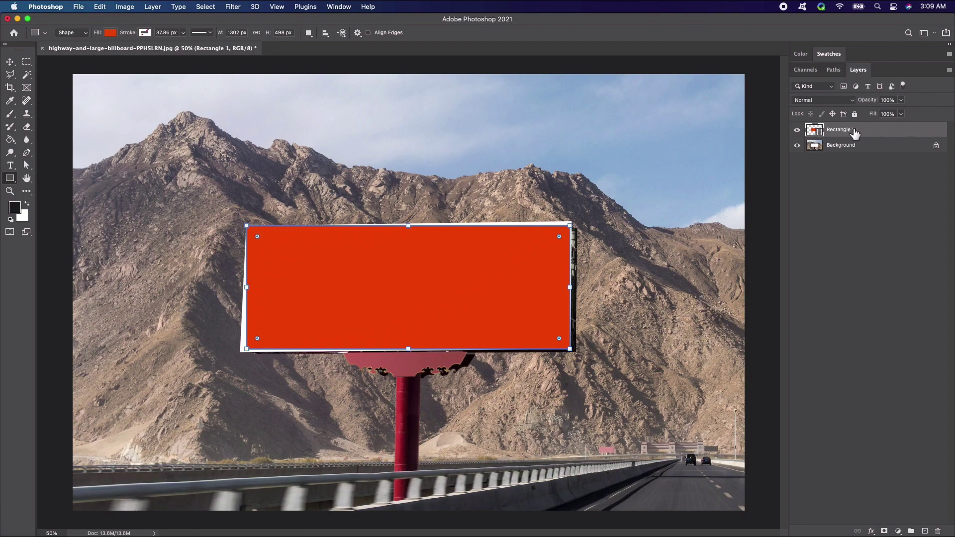
- Convert the Rectangle 1 layer into a smart object from its layer menu
{"action": "right_click", "coordinate": [855, 130]}
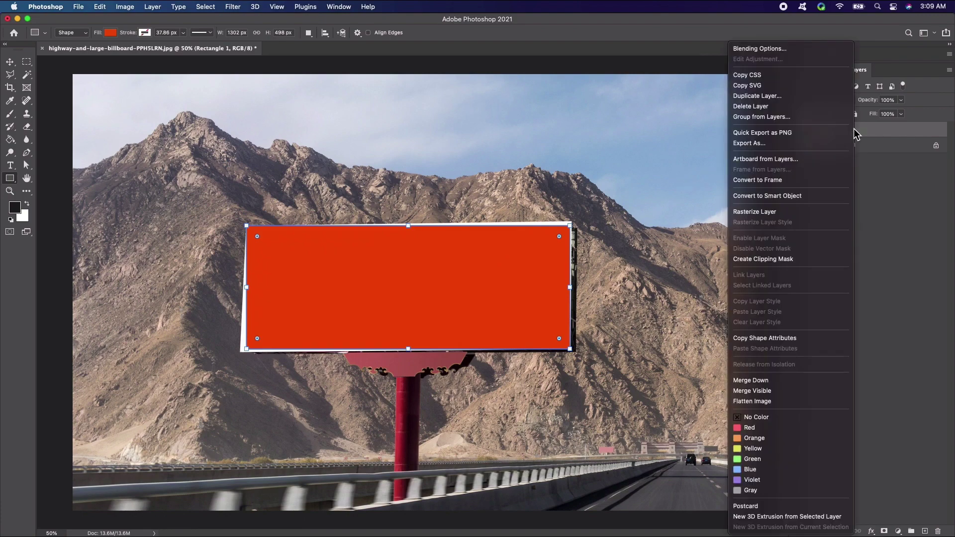
{"action": "left_click", "coordinate": [787, 197]}
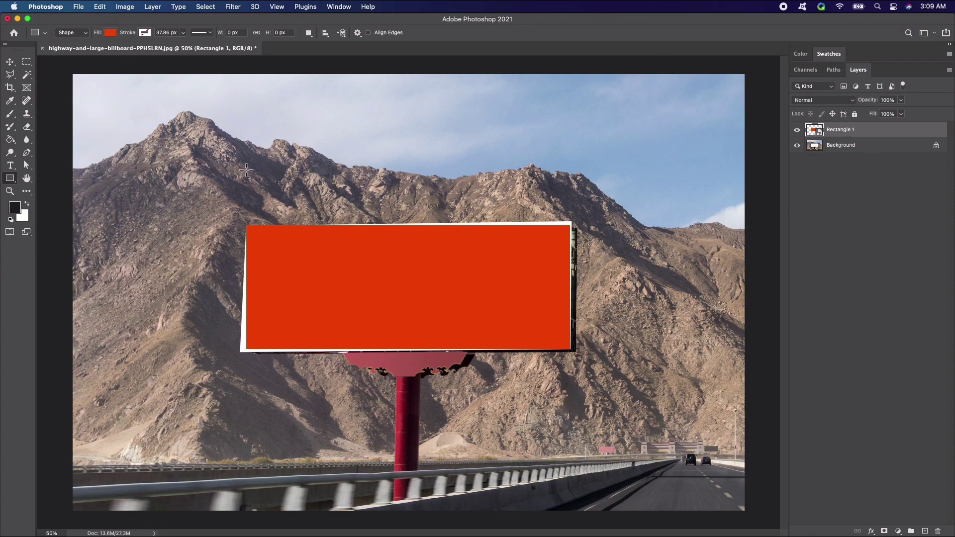
- Skew the red rectangle with Edit > Transform > Skew to match the billboard's slanted corners
{"action": "left_click", "coordinate": [99, 9]}
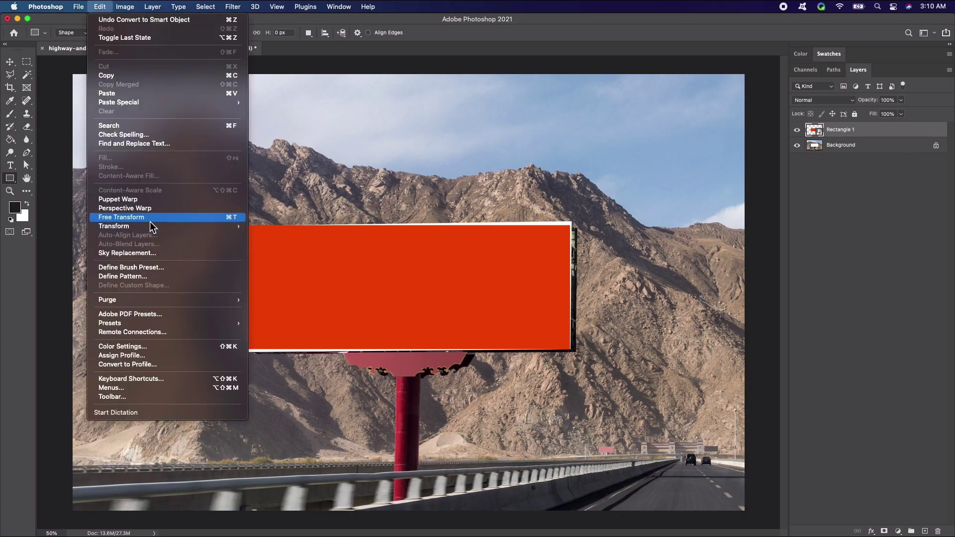
{"action": "mouse_move", "coordinate": [152, 227]}
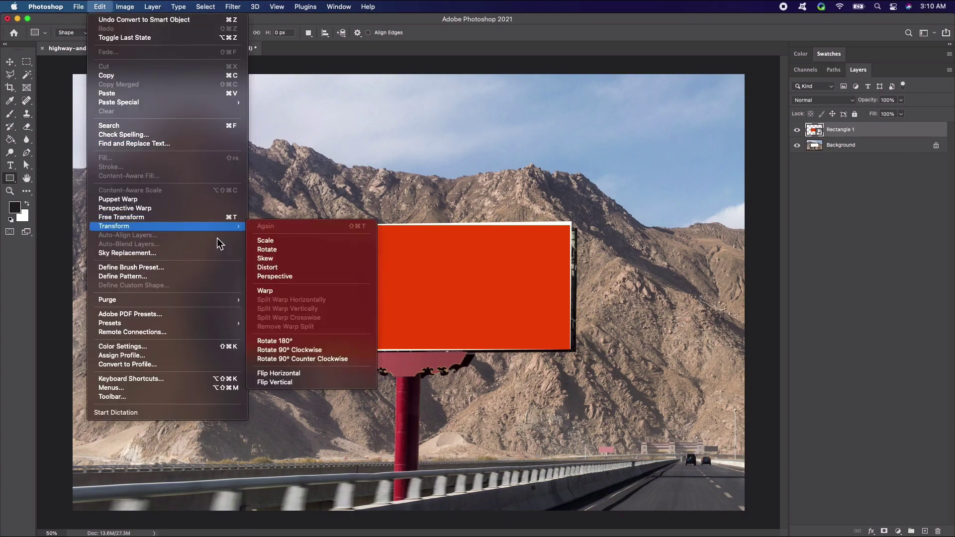
{"action": "left_click", "coordinate": [266, 259]}
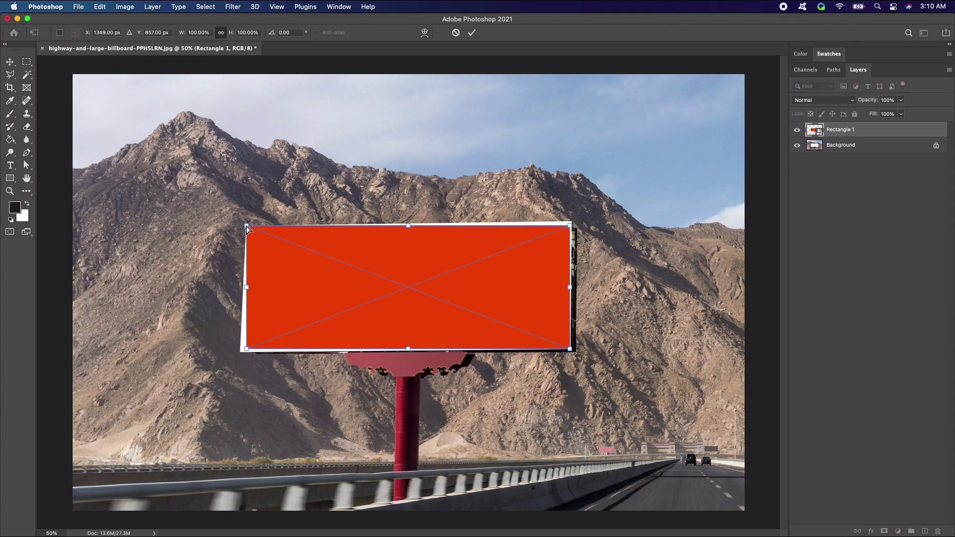
{"action": "left_click_drag", "start_coordinate": [248, 228], "coordinate": [248, 230]}
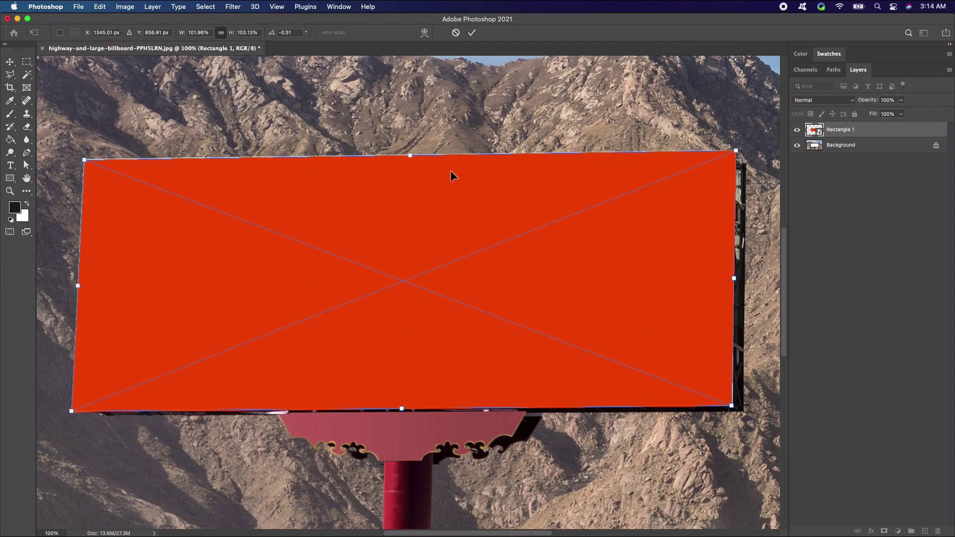
{"action": "key", "text": "Return"}
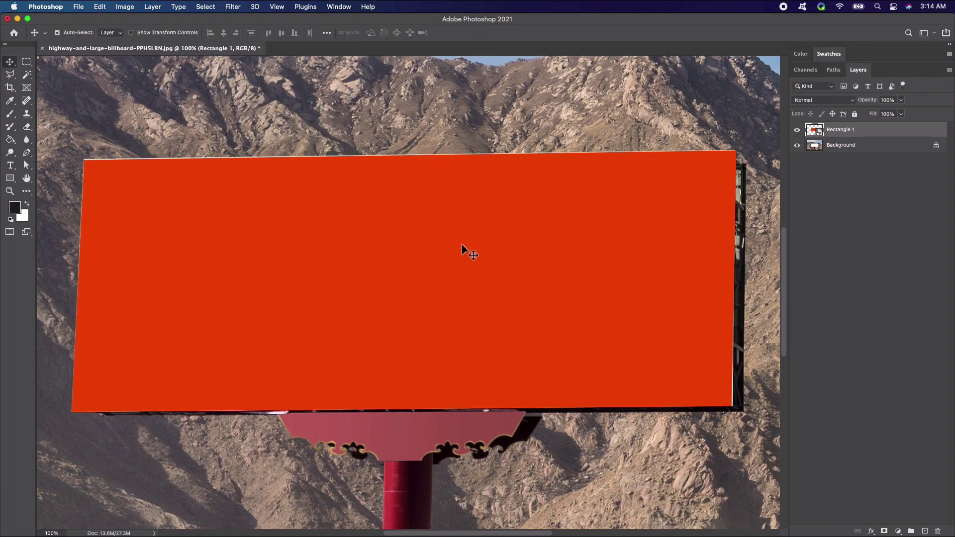
{"action": "key", "text": "super+minus"}
{"action": "key", "text": "super+minus"}
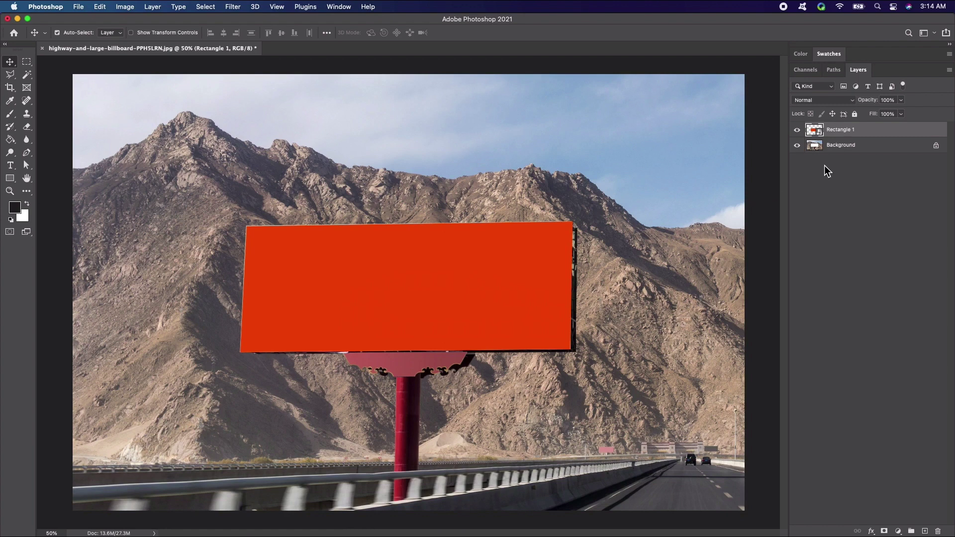
- Open the Rectangle 1 smart object's contents and zoom out on its canvas
{"action": "double_click", "coordinate": [814, 130]}
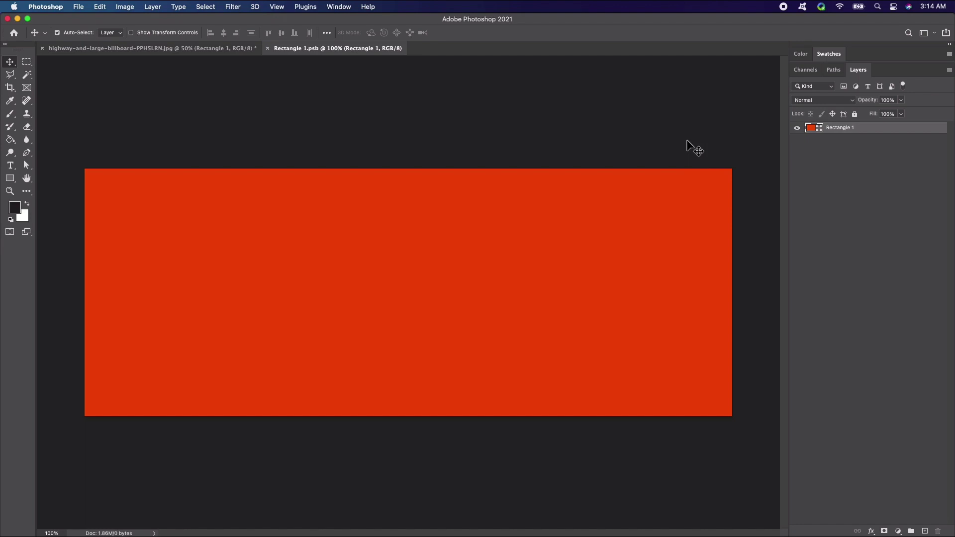
{"action": "key", "text": "super+minus"}
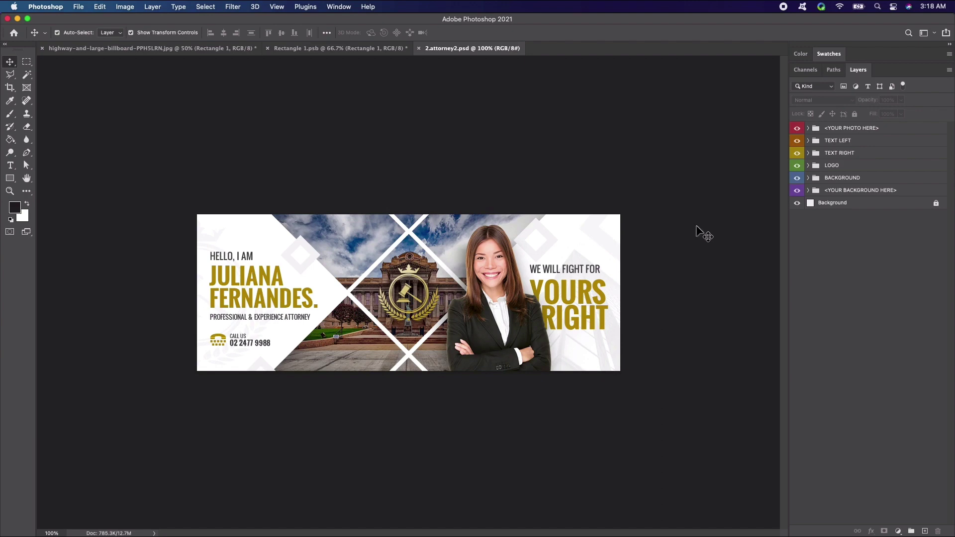
- Drag the groups from <YOUR PHOTO HERE> through <YOUR BACKGROUND HERE> into Rectangle 1.psb
{"action": "left_click", "coordinate": [840, 130]}
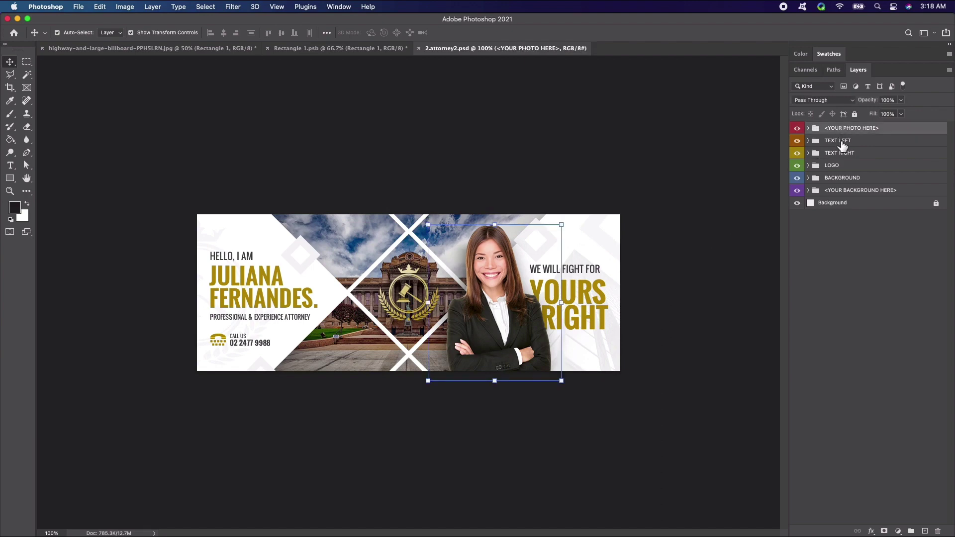
{"action": "left_click", "coordinate": [841, 190], "text": "shift"}
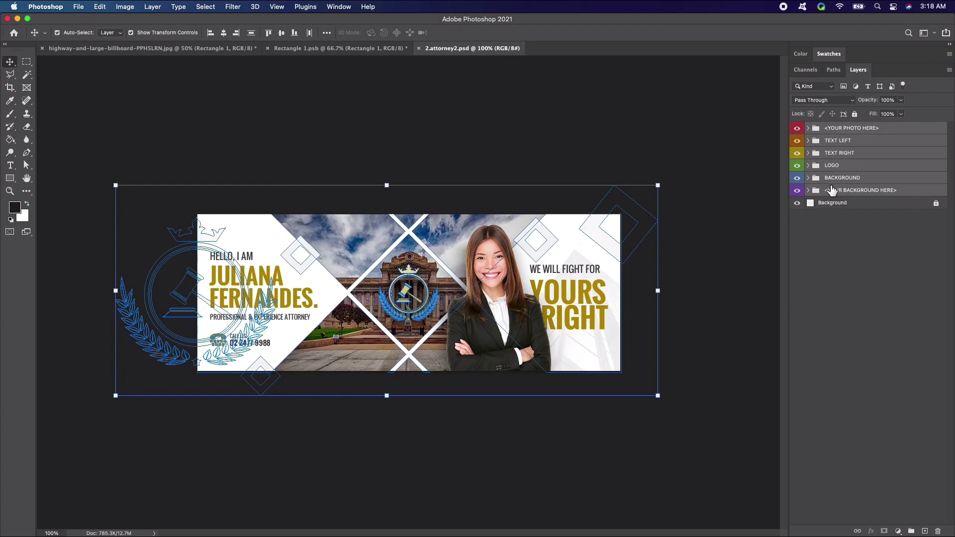
{"action": "left_click_drag", "start_coordinate": [835, 191], "coordinate": [386, 312]}
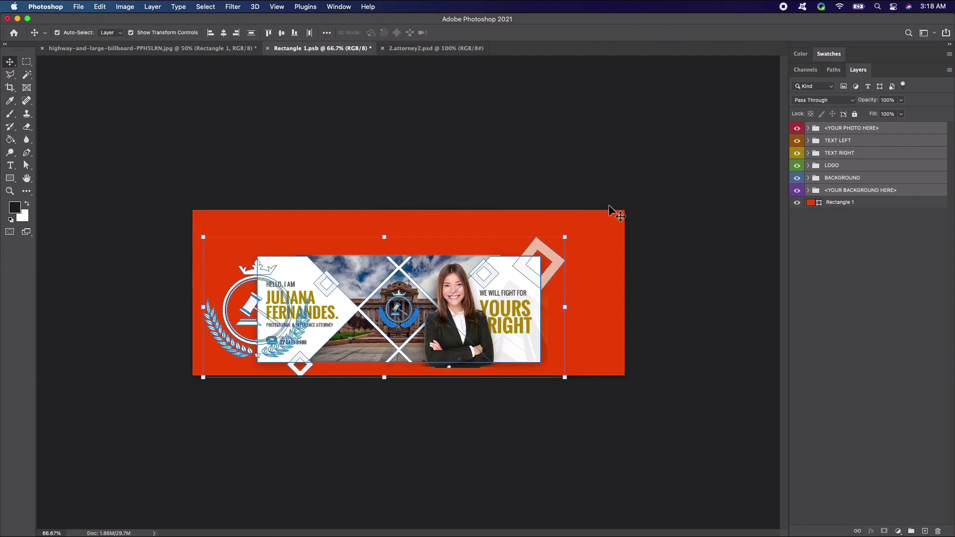
- Scale the lawyer design up to fill the Rectangle 1.psb canvas and save the smart object
{"action": "left_click", "coordinate": [640, 188]}
{"action": "left_click", "coordinate": [449, 227]}
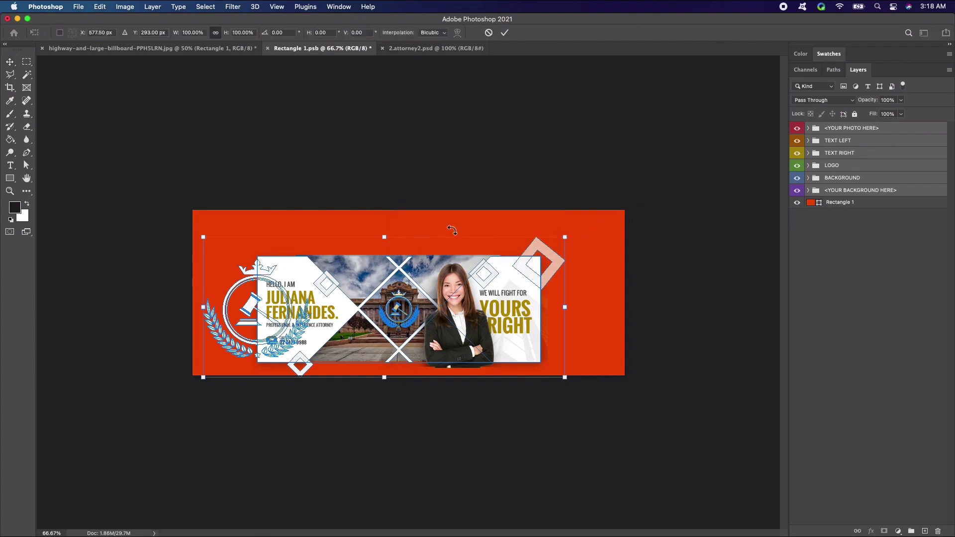
{"action": "left_click_drag", "start_coordinate": [567, 235], "coordinate": [673, 166]}
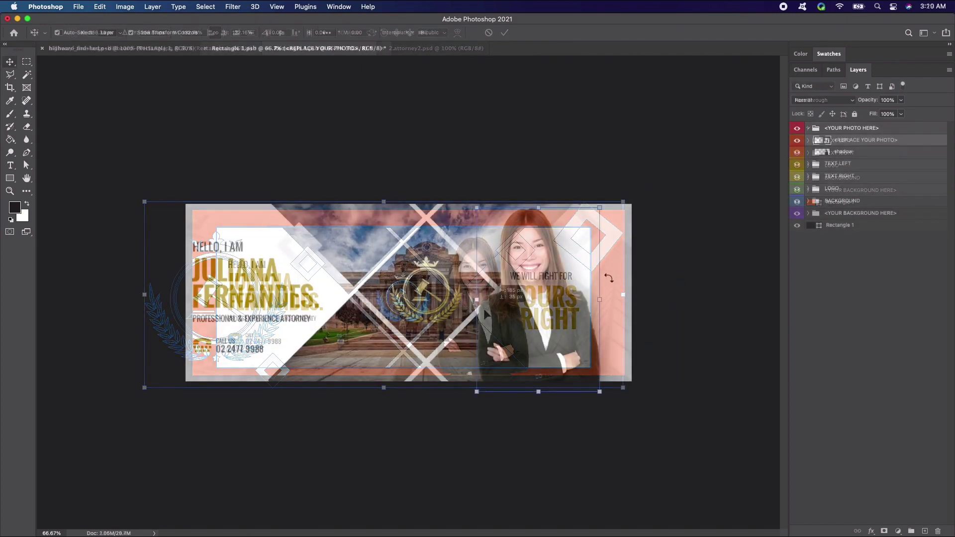
{"action": "left_click", "coordinate": [678, 234]}
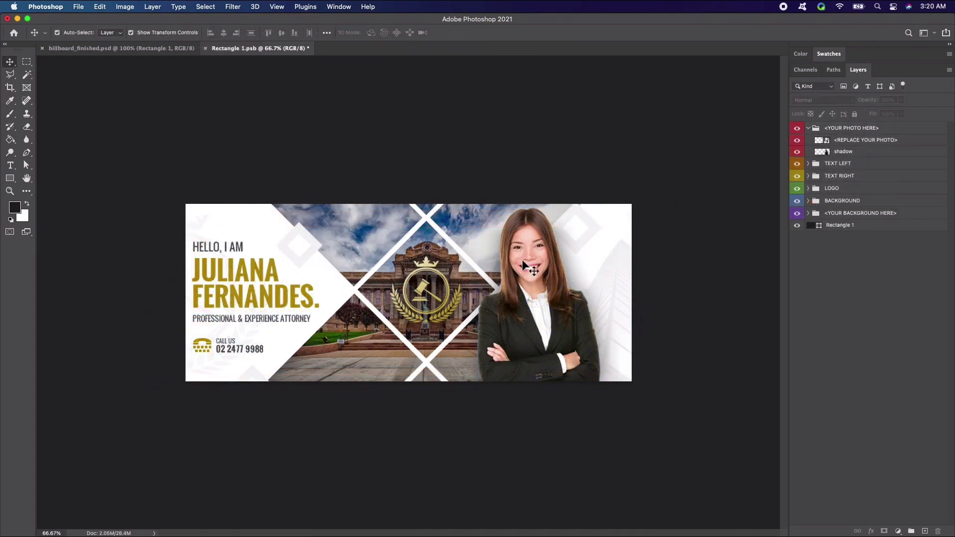
{"action": "left_click", "coordinate": [79, 7]}
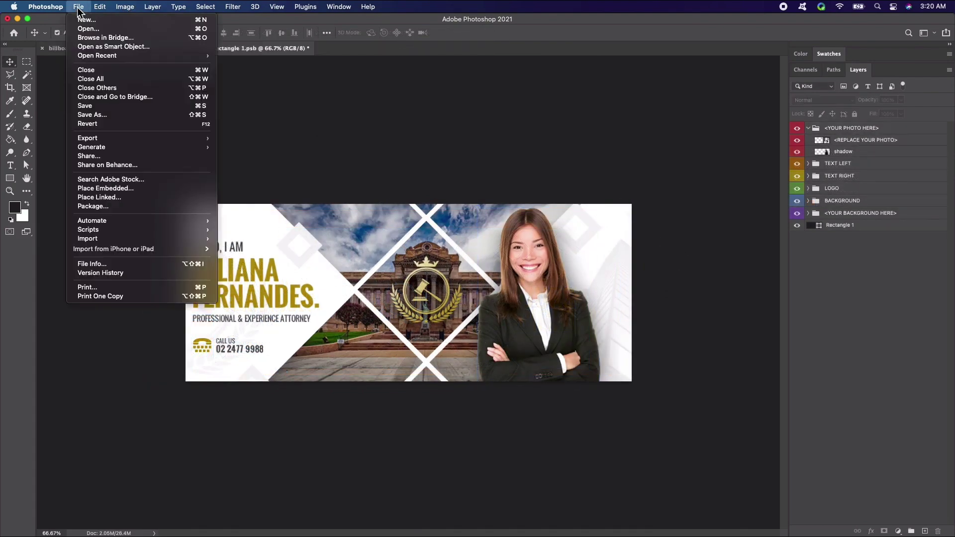
{"action": "left_click", "coordinate": [96, 106]}
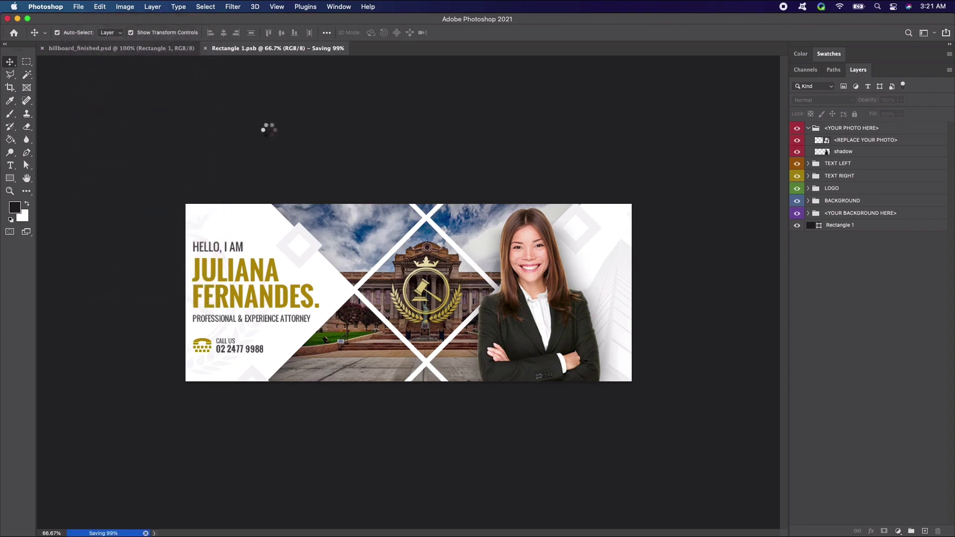
- View billboard_finished.psd without transform controls, comparing it against the Rectangle 1.psb contents
{"action": "left_click", "coordinate": [160, 50]}
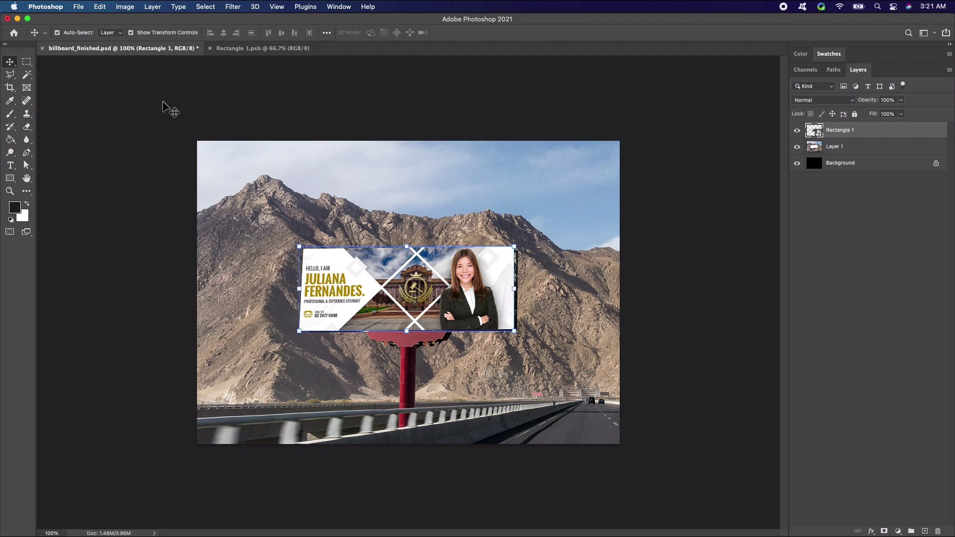
{"action": "left_click", "coordinate": [146, 33]}
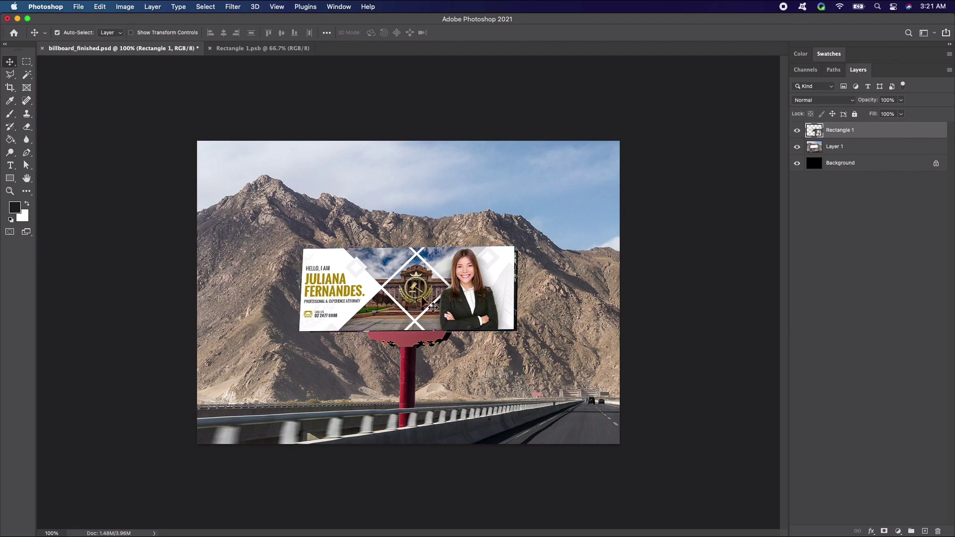
{"action": "left_click", "coordinate": [262, 48]}
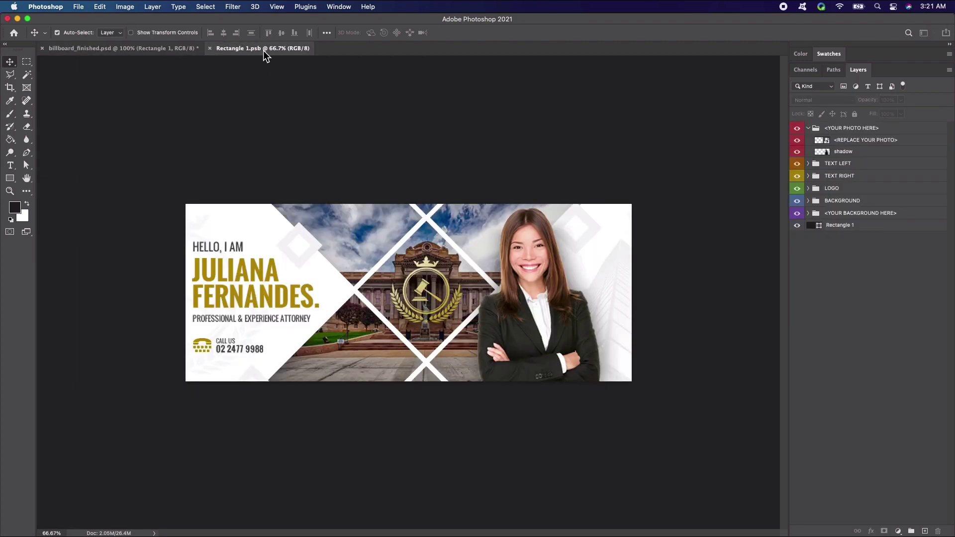
{"action": "left_click", "coordinate": [152, 50]}
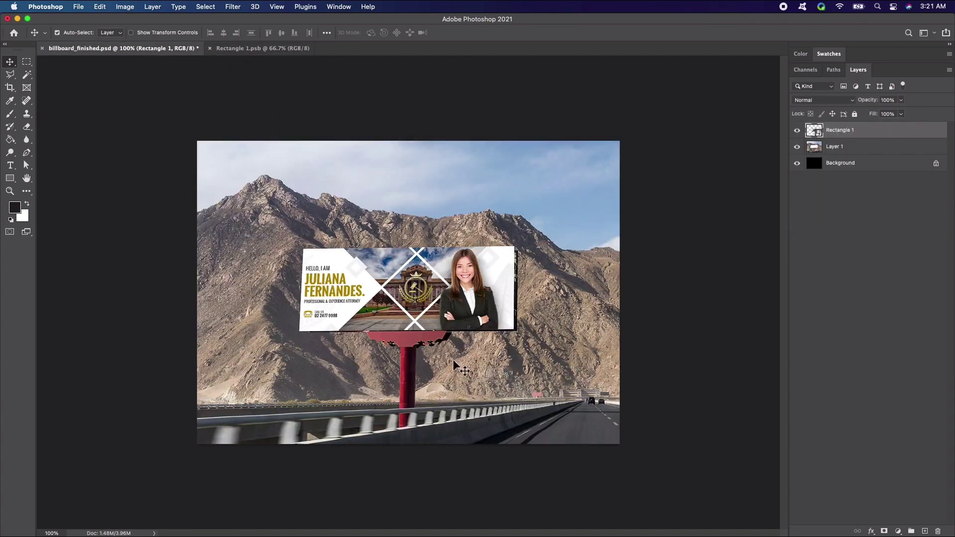